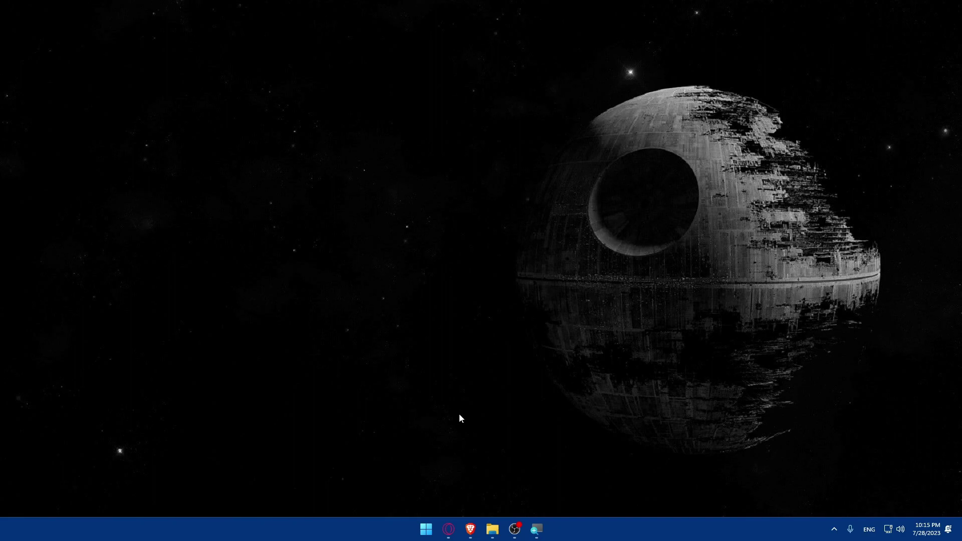
- Launch Brave from the taskbar to a new tab
{"action": "left_click", "coordinate": [469, 530]}
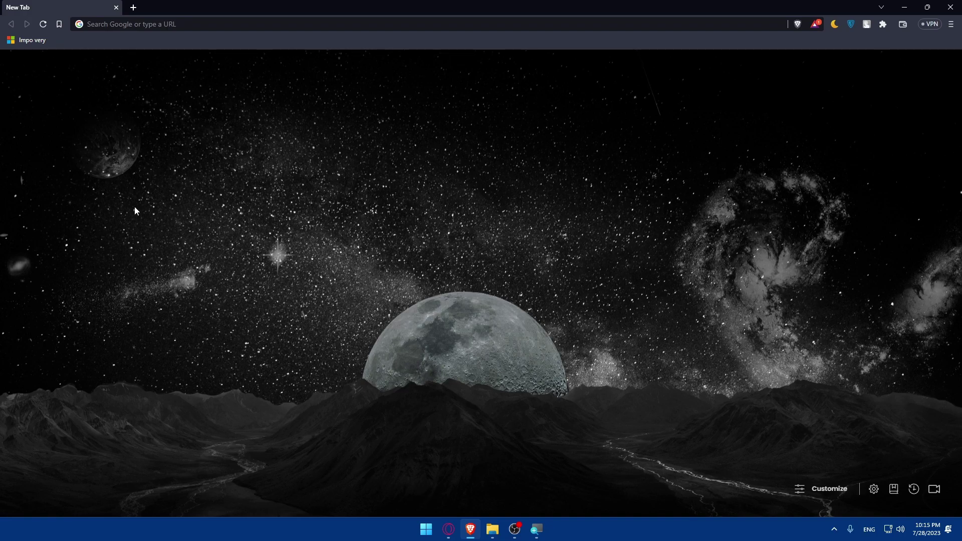
- Search 'amazon kdp' from the address bar and load kdp.amazon.com
{"action": "left_click", "coordinate": [166, 24]}
{"action": "type", "text": "amaz"}
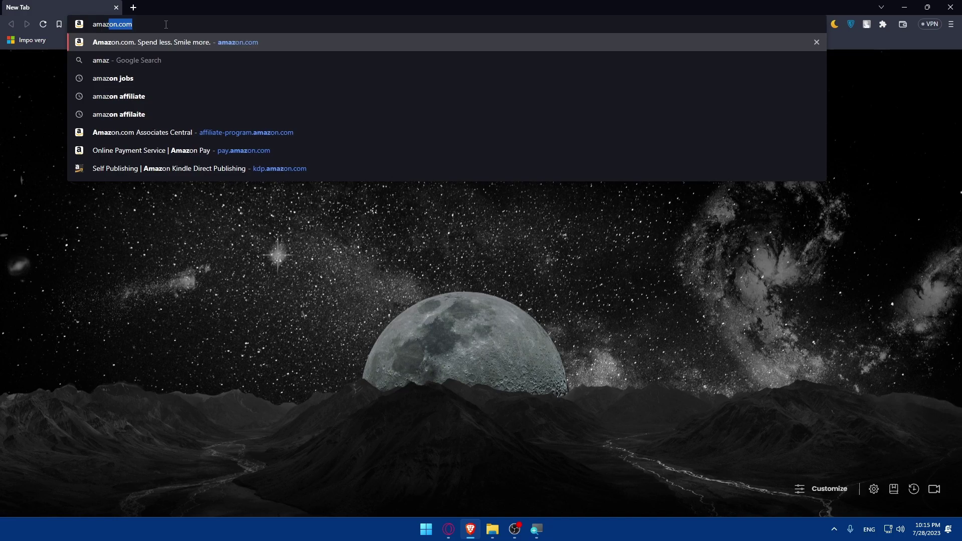
{"action": "type", "text": "on"}
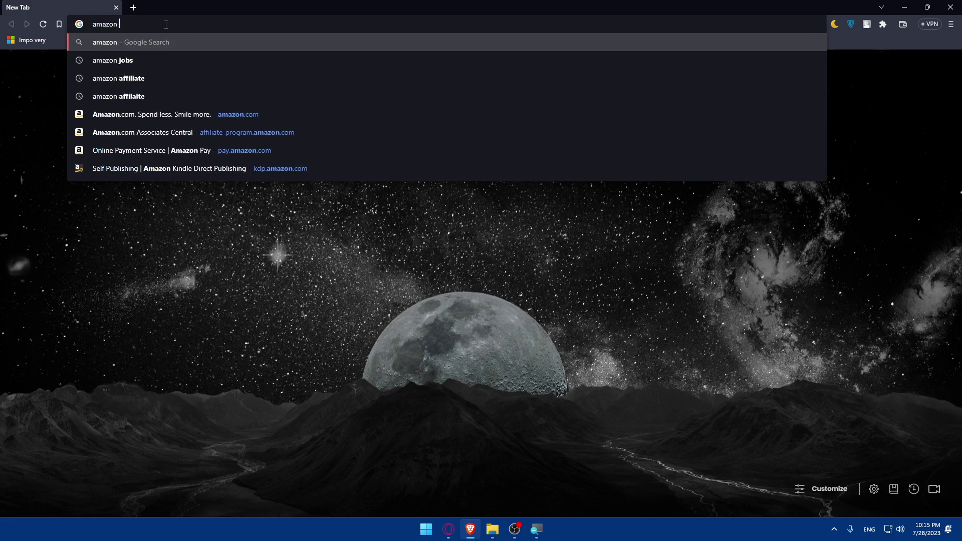
{"action": "type", "text": " kdp"}
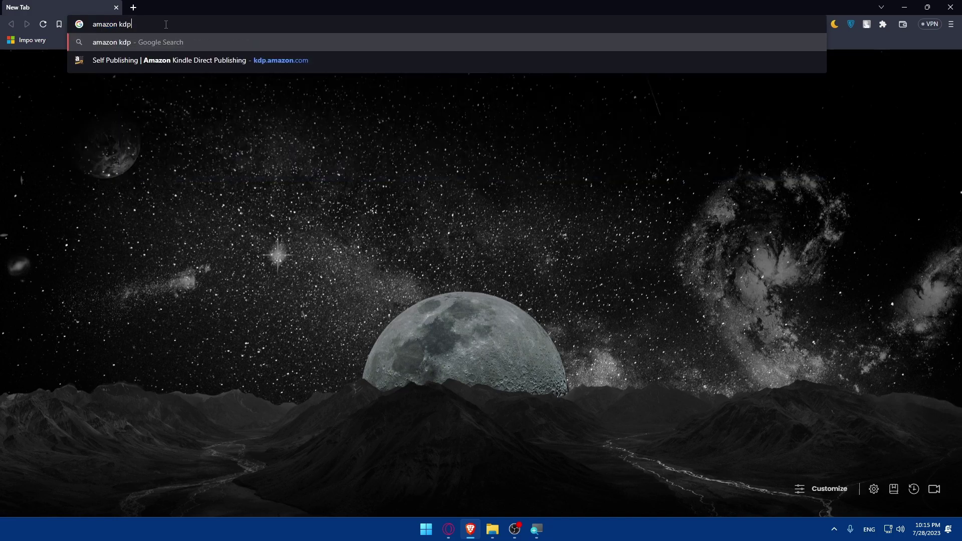
{"action": "key", "text": "Return"}
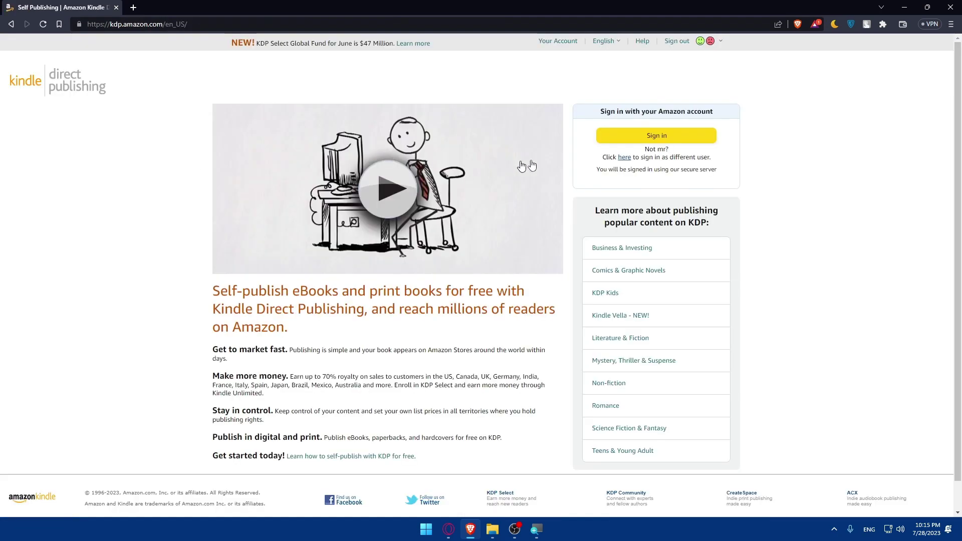
- Sign in to the KDP account from the homepage
{"action": "left_click", "coordinate": [662, 137]}
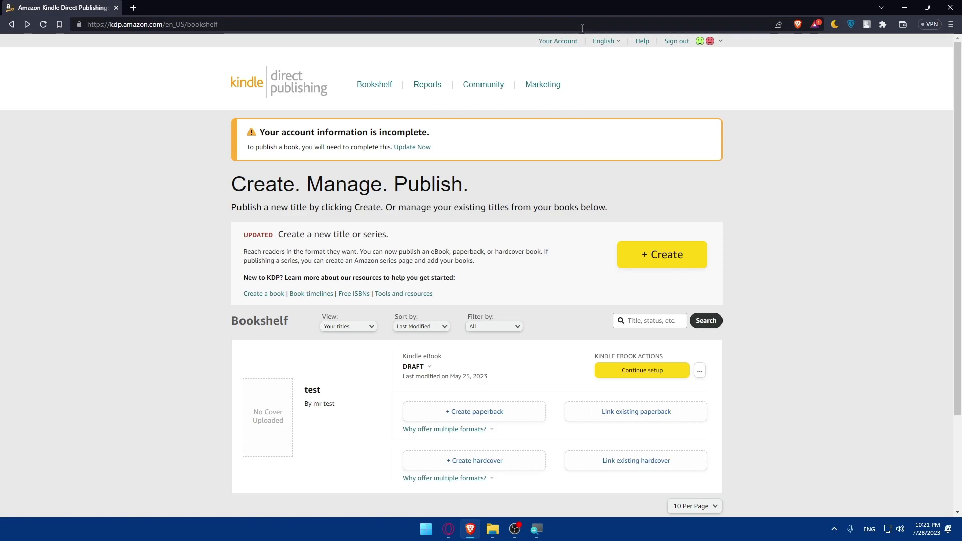
- Go to Your Account and jump to the Getting Paid section
{"action": "left_click", "coordinate": [568, 47]}
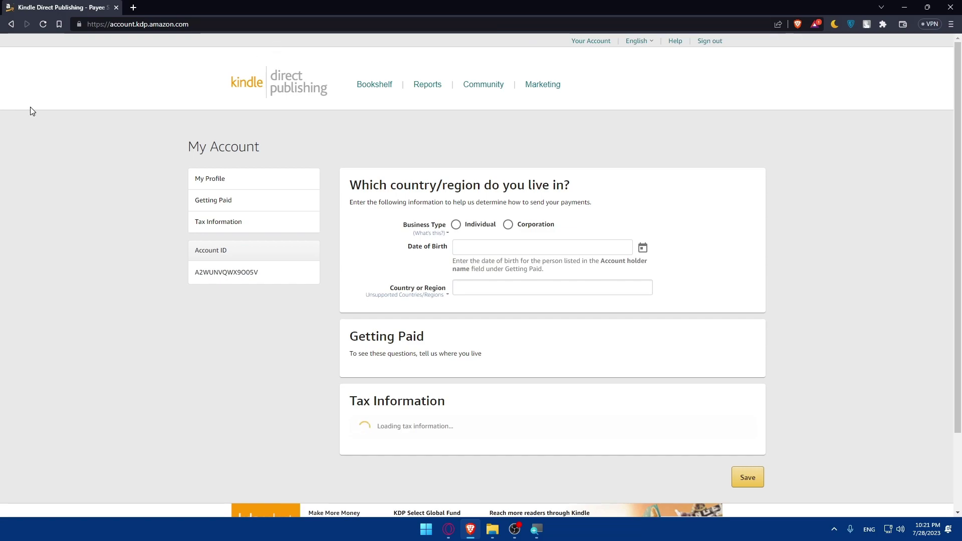
{"action": "left_click", "coordinate": [225, 201]}
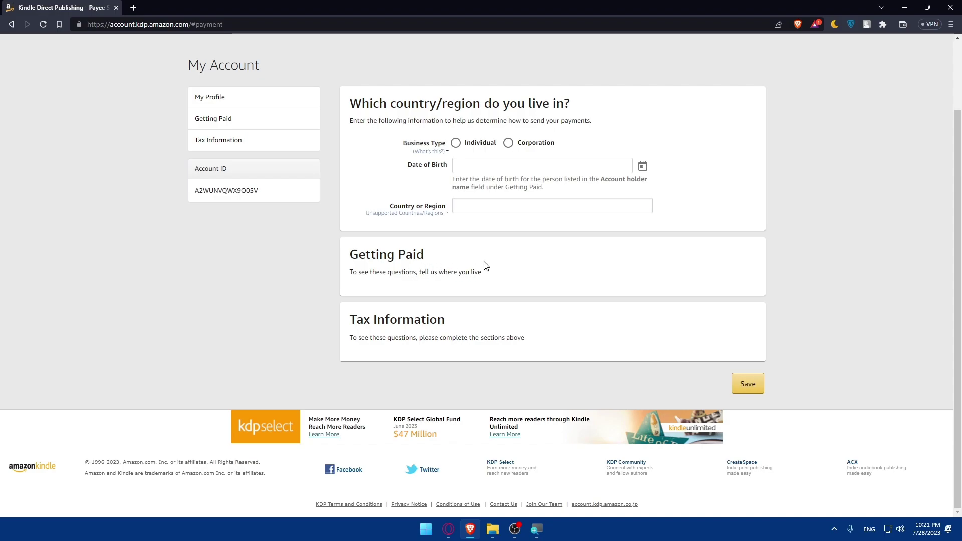
{"action": "left_click", "coordinate": [457, 145]}
{"action": "key", "text": "Tab"}
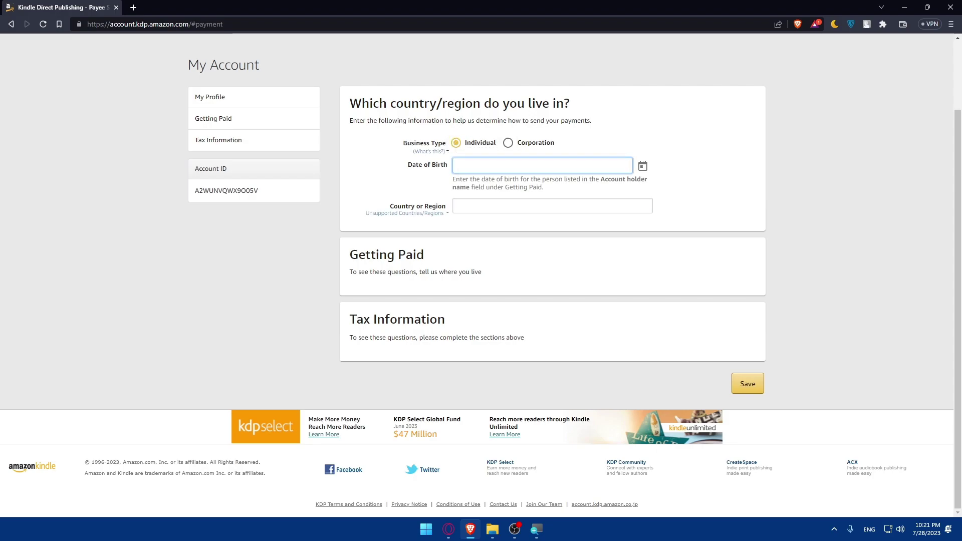
{"action": "type", "text": "/08"}
{"action": "type", "text": "/2"}
{"action": "type", "text": "000"}
{"action": "key", "text": "Tab"}
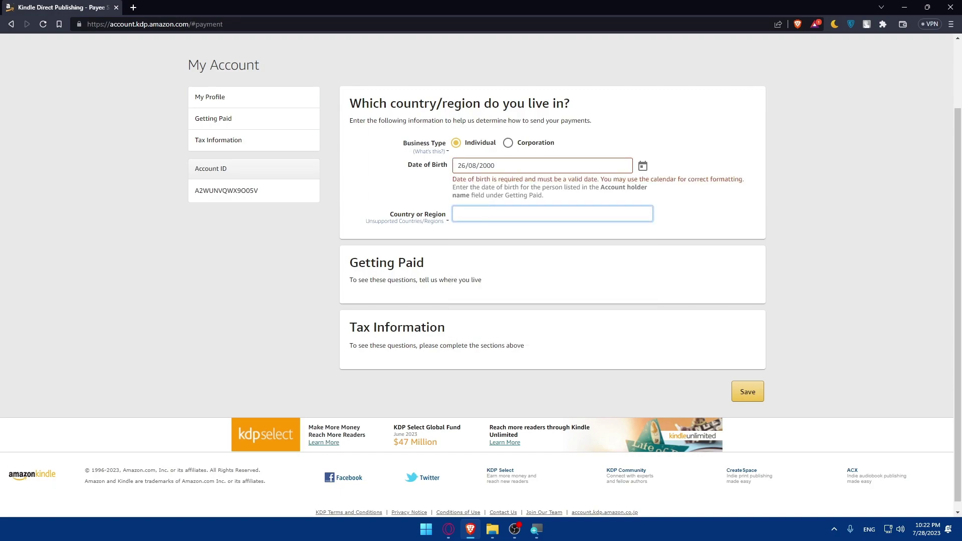
{"action": "key", "text": "Down"}
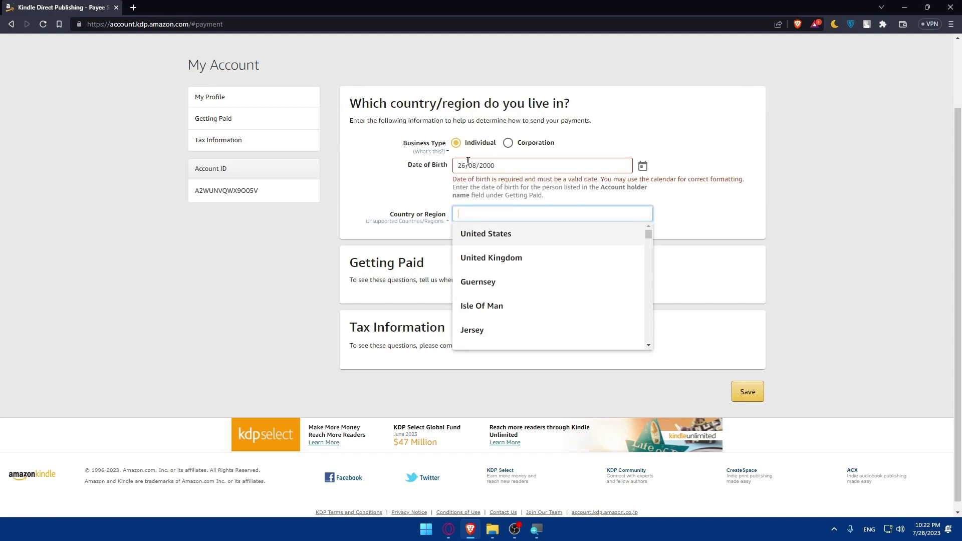
{"action": "double_click", "coordinate": [473, 166]}
{"action": "type", "text": "26"}
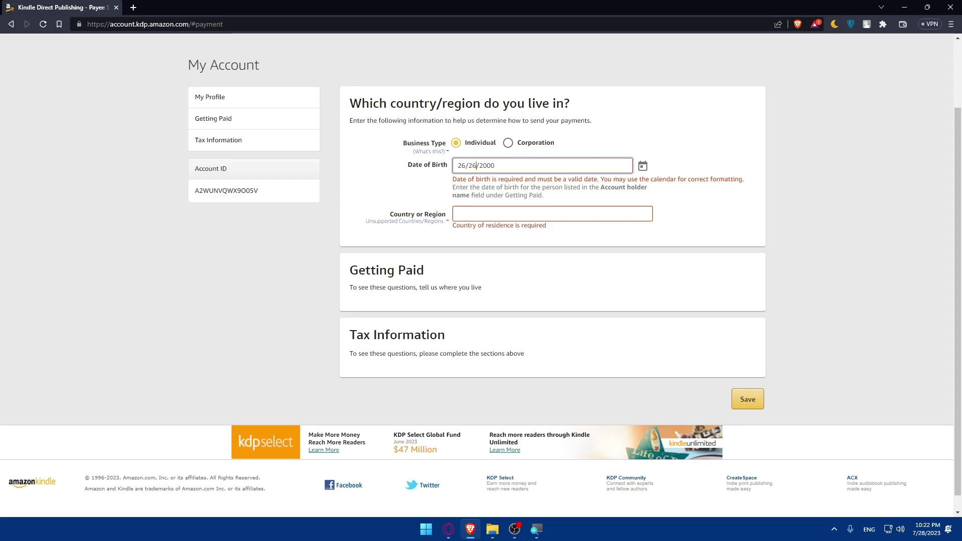
{"action": "double_click", "coordinate": [463, 166]}
{"action": "type", "text": "08"}
- Set Morocco as country of residence, revealing the bank location question
{"action": "left_click", "coordinate": [482, 208]}
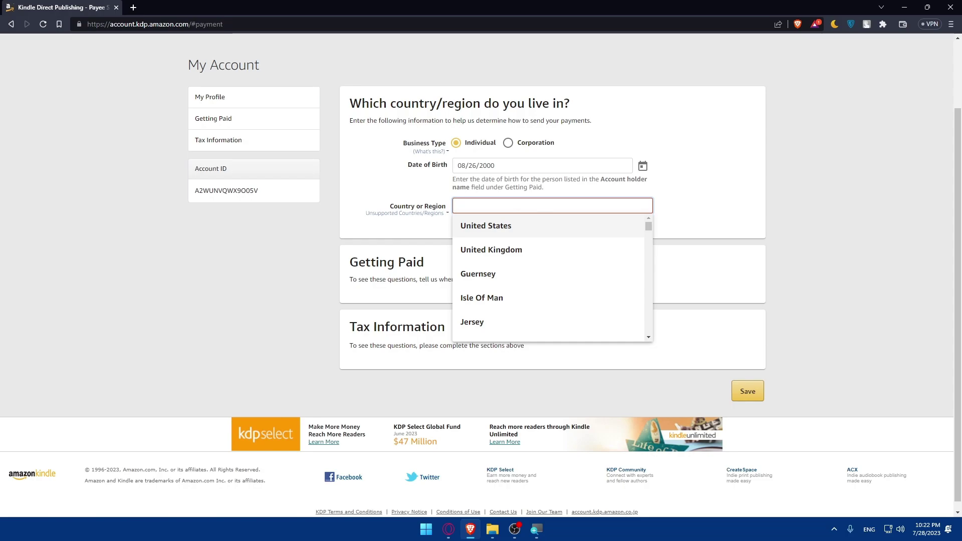
{"action": "type", "text": "mor"}
{"action": "left_click", "coordinate": [496, 250]}
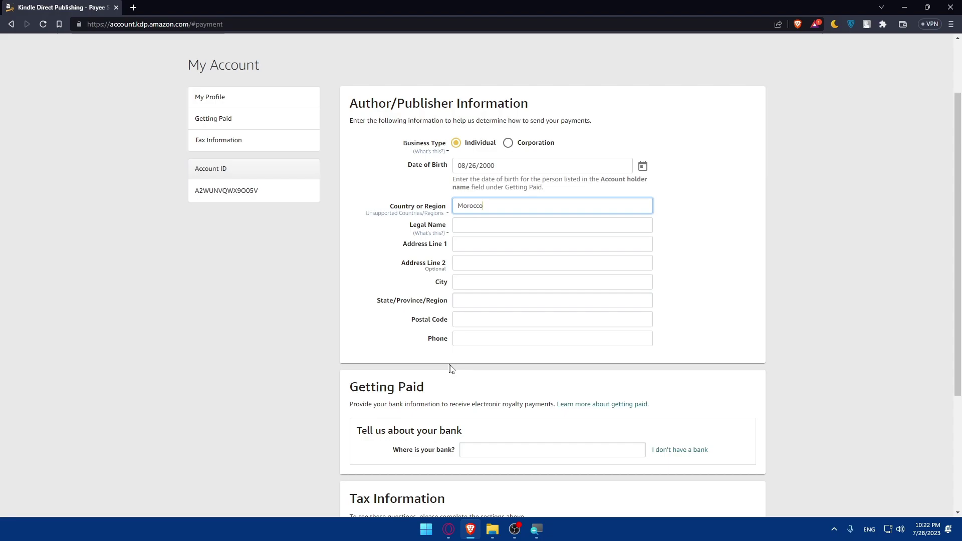
{"action": "scroll", "coordinate": [449, 368], "scroll_direction": "down", "scroll_amount": 2}
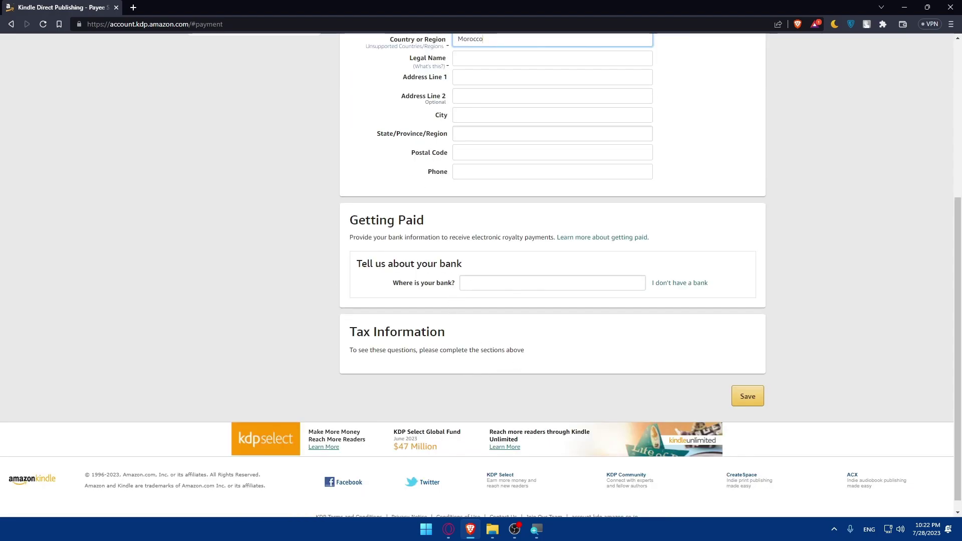
{"action": "left_click", "coordinate": [552, 283]}
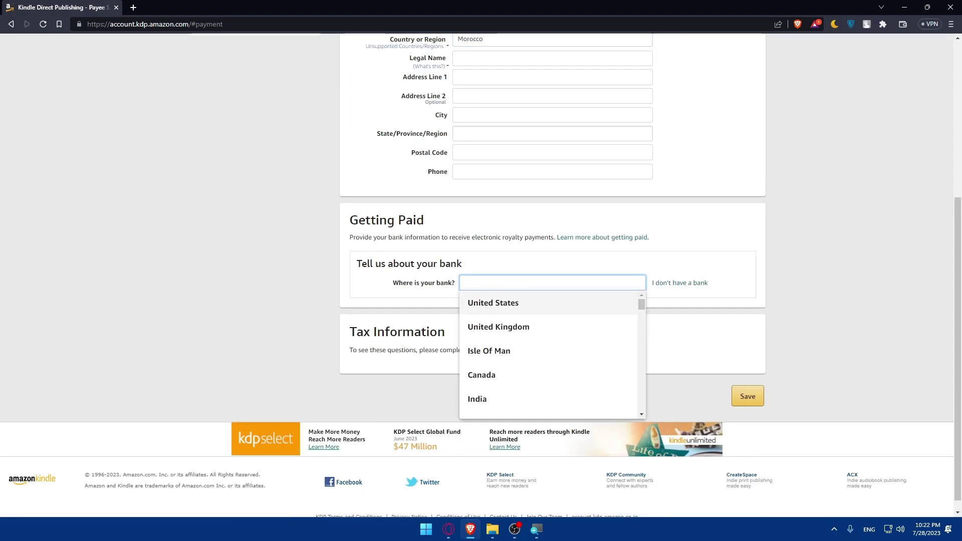
- Google Payoneer's location, finding its New York headquarters, and dismiss the location prompt
{"action": "left_click", "coordinate": [134, 7]}
{"action": "type", "text": "payon"}
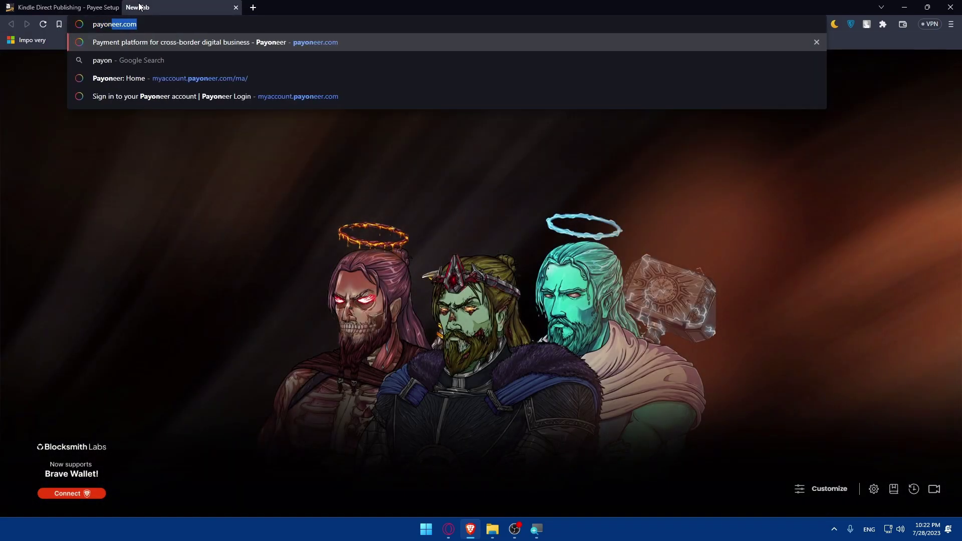
{"action": "type", "text": "eer whe"}
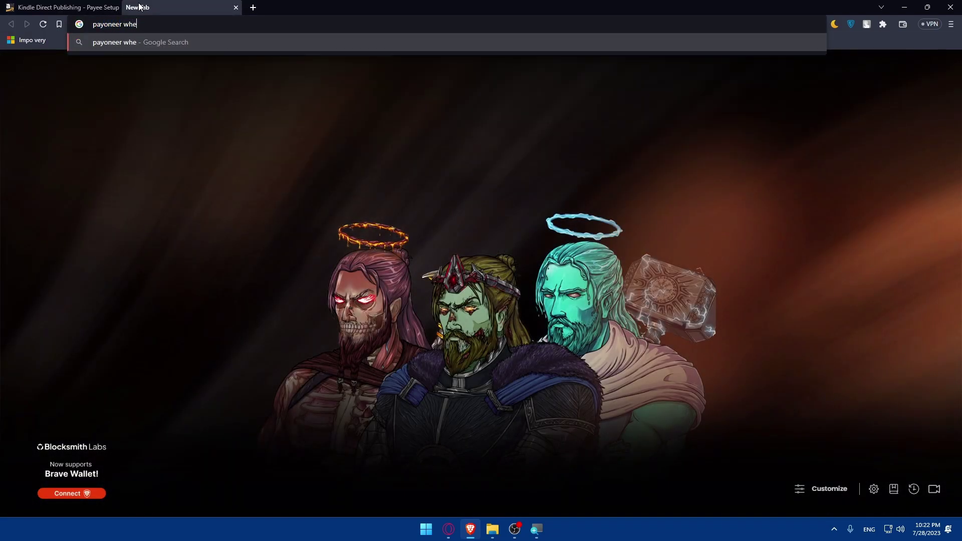
{"action": "type", "text": "re i"}
{"action": "type", "text": "s it "}
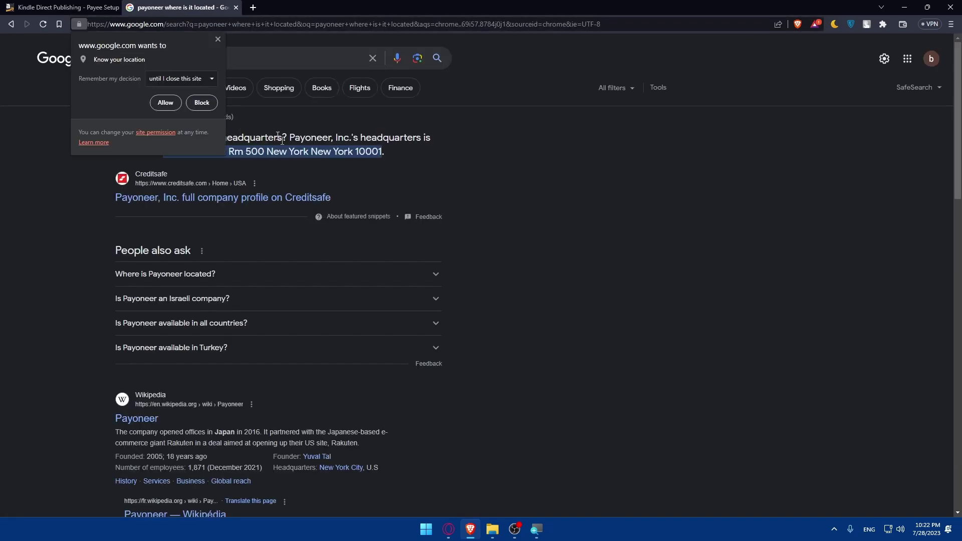
{"action": "left_click", "coordinate": [218, 39]}
- Back on KDP, pick United States as bank location and review its checking account fields
{"action": "left_click", "coordinate": [60, 7]}
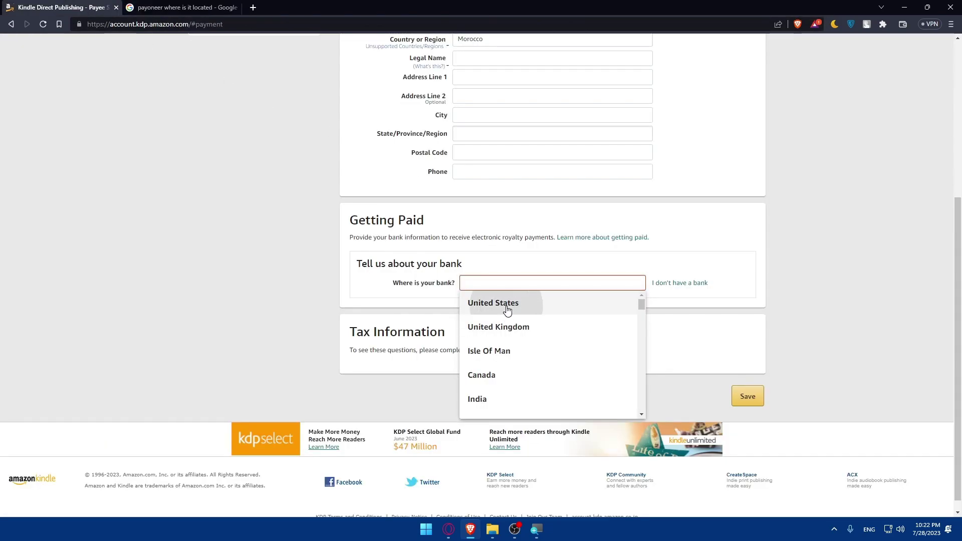
{"action": "left_click", "coordinate": [511, 304]}
{"action": "scroll", "coordinate": [524, 309], "scroll_direction": "down", "scroll_amount": 1}
{"action": "left_click", "coordinate": [761, 270]}
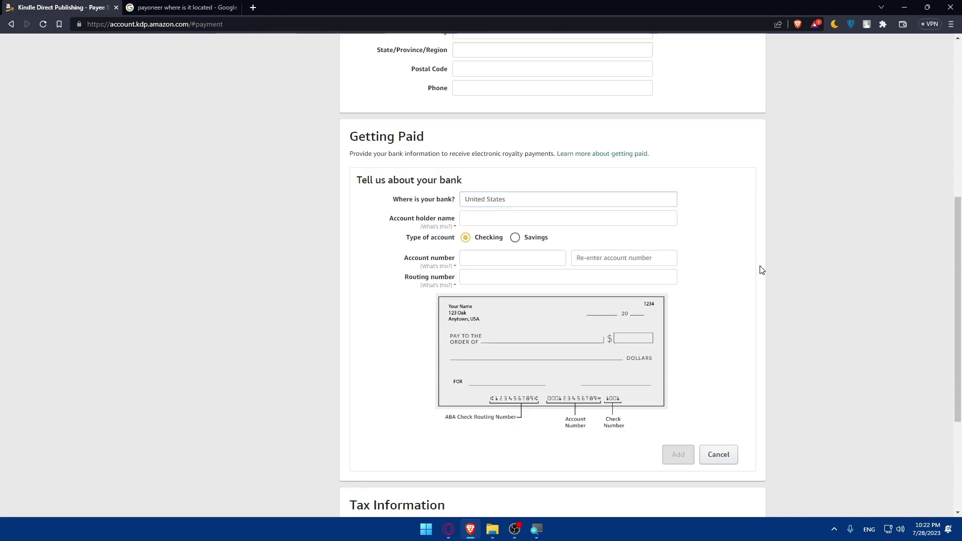
{"action": "scroll", "coordinate": [564, 248], "scroll_direction": "down", "scroll_amount": 2}
{"action": "scroll", "coordinate": [487, 221], "scroll_direction": "up", "scroll_amount": 2}
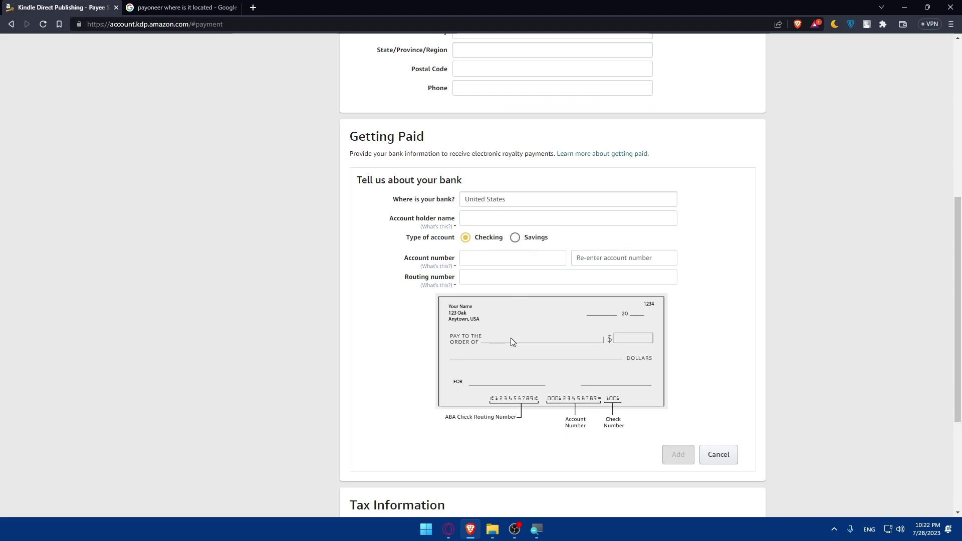
{"action": "scroll", "coordinate": [510, 338], "scroll_direction": "up", "scroll_amount": 4}
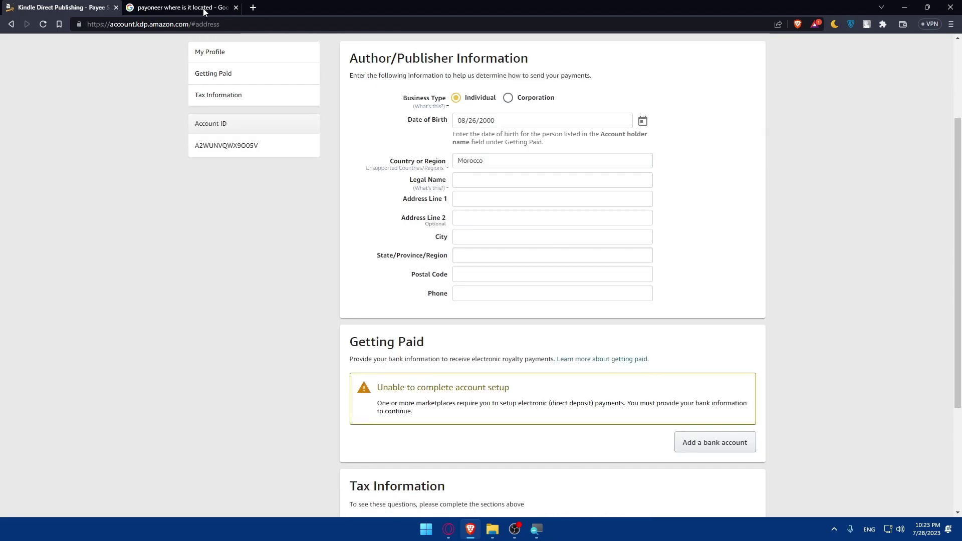
- Close the Payoneer tab, leave the account page without saving, and sign in again
{"action": "left_click", "coordinate": [239, 8]}
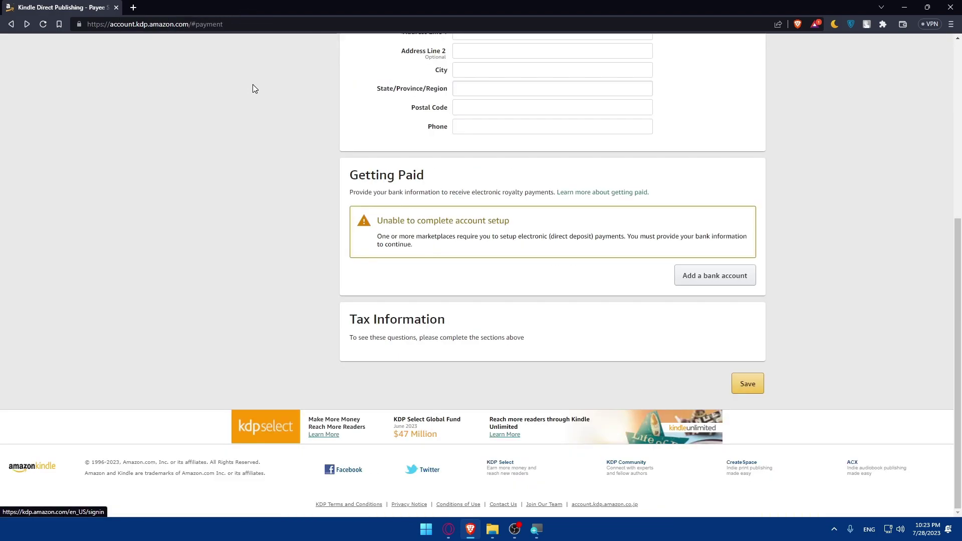
{"action": "left_click", "coordinate": [275, 81]}
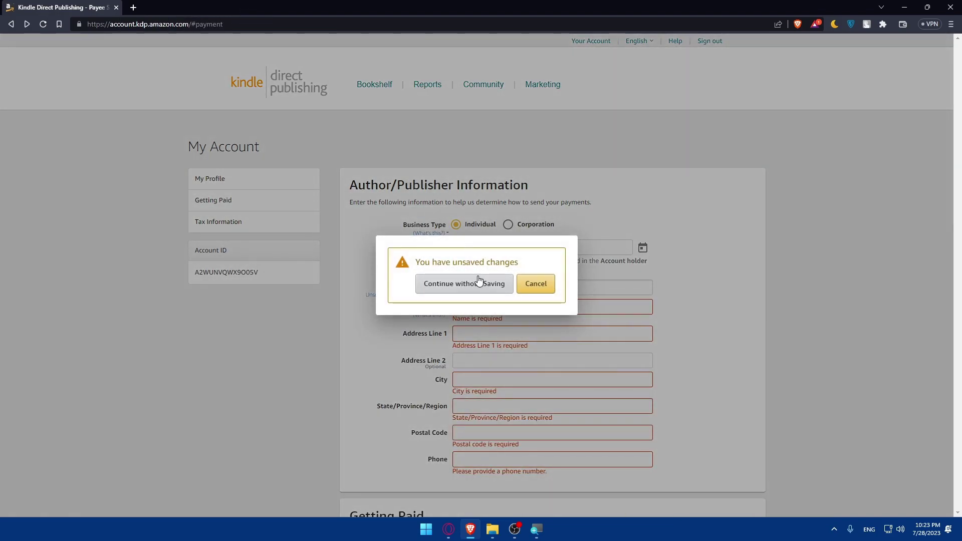
{"action": "left_click", "coordinate": [479, 284]}
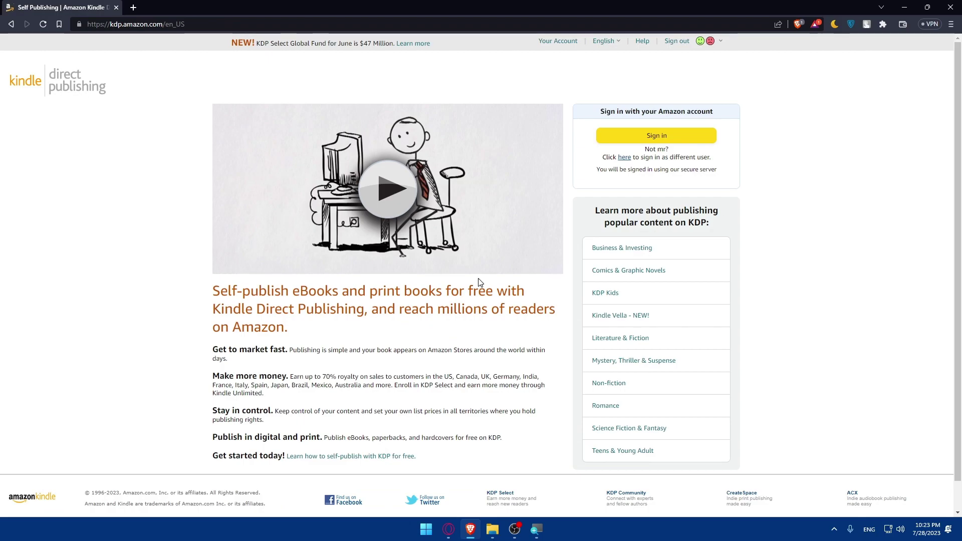
{"action": "left_click", "coordinate": [641, 135]}
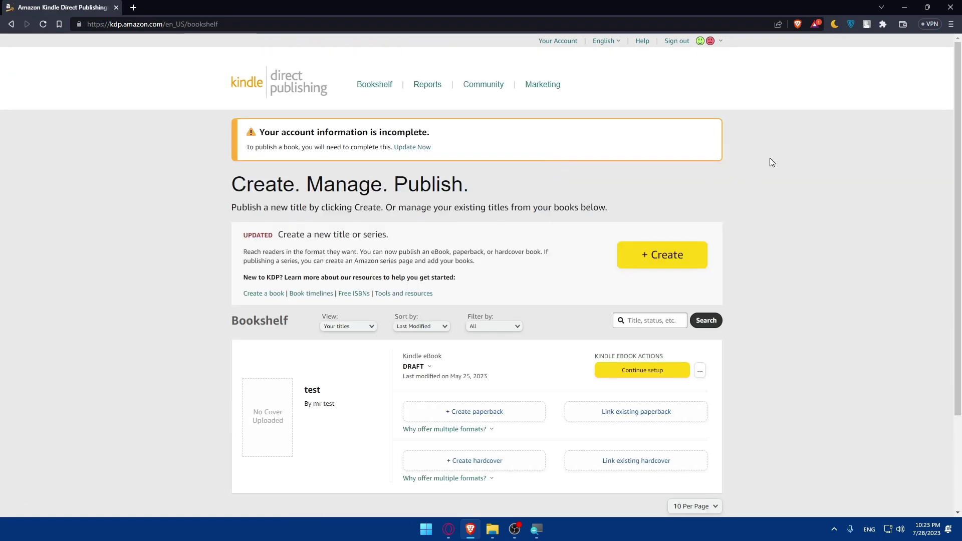
{"action": "left_click", "coordinate": [574, 44]}
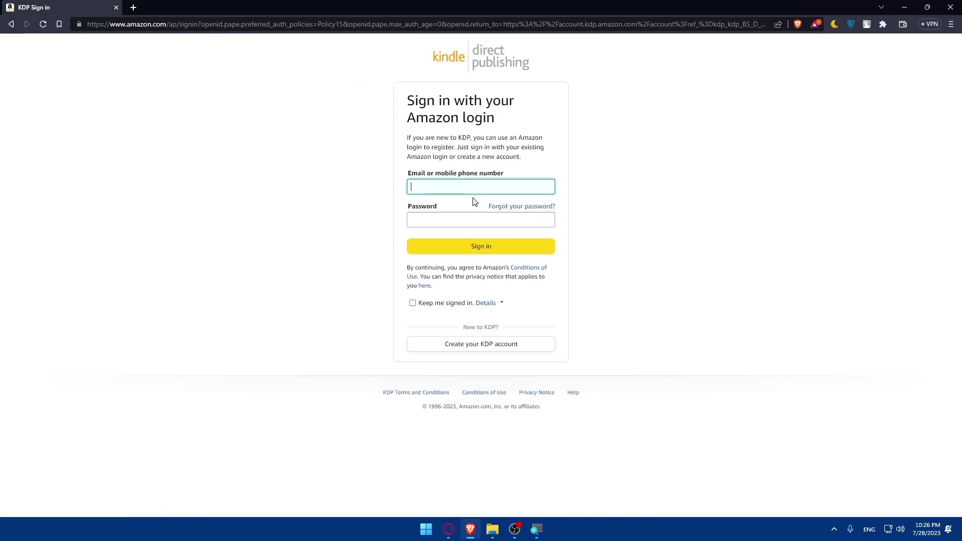
- Sign in with the saved email and password, completing verification with a texted OTP
{"action": "left_click", "coordinate": [470, 188]}
{"action": "left_click", "coordinate": [483, 208]}
{"action": "key", "text": "Tab"}
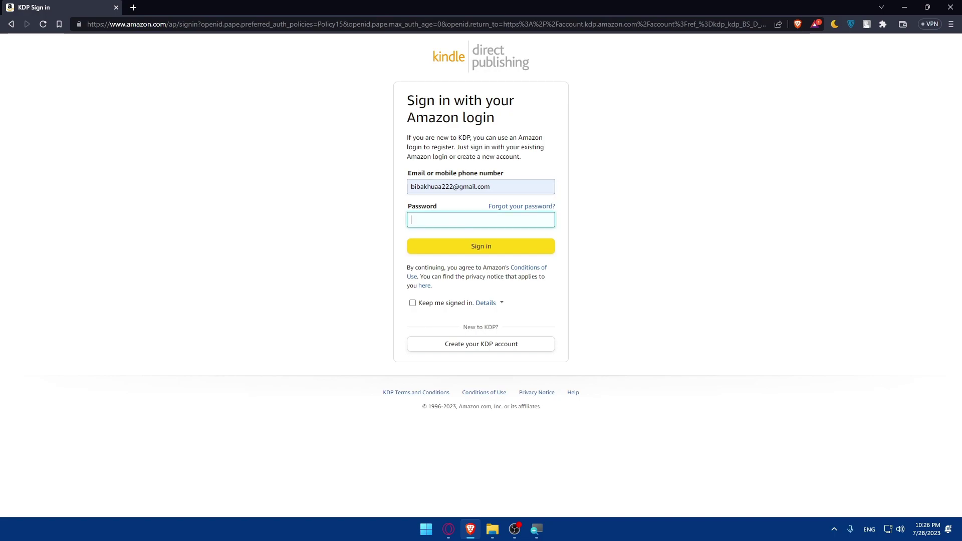
{"action": "type", "text": "a"}
{"action": "left_click", "coordinate": [413, 303]}
{"action": "left_click", "coordinate": [446, 254]}
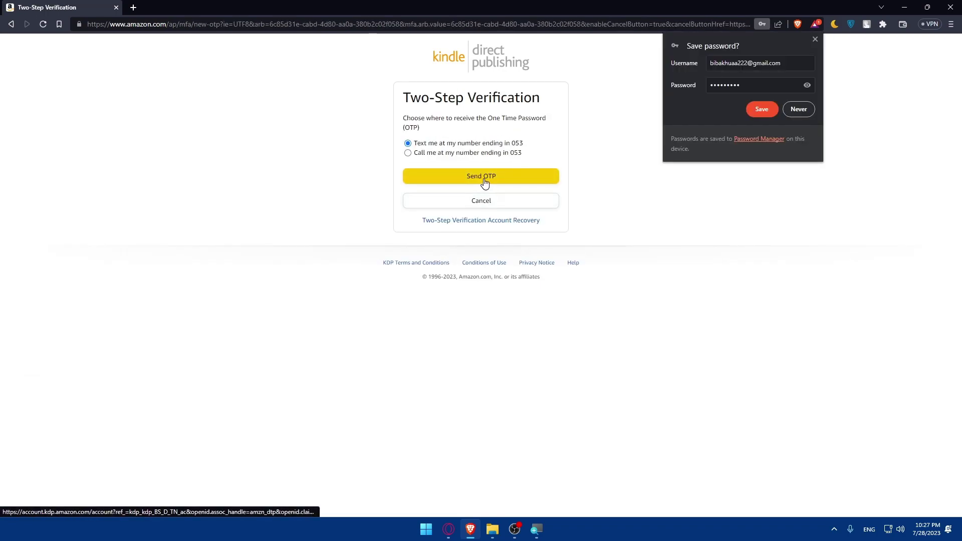
{"action": "left_click", "coordinate": [483, 179]}
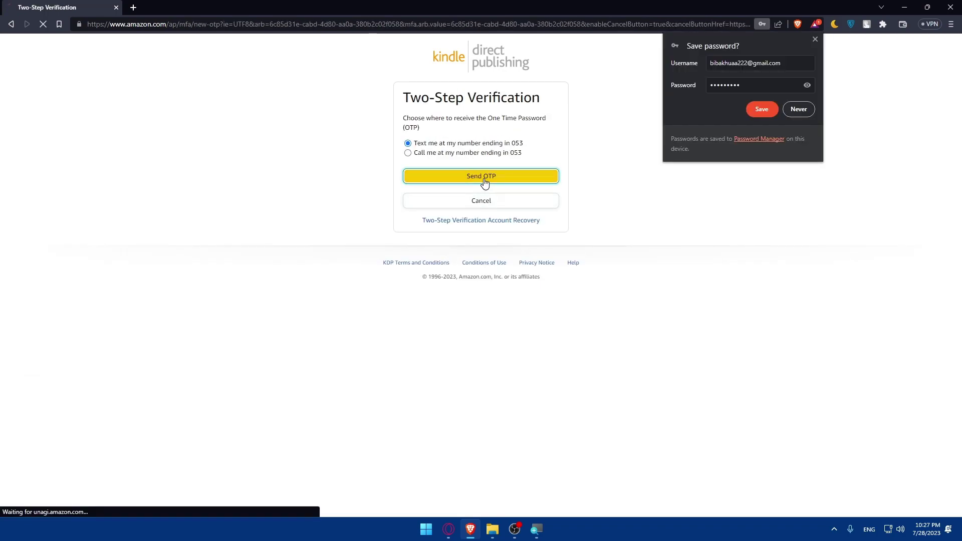
{"action": "left_click", "coordinate": [815, 39]}
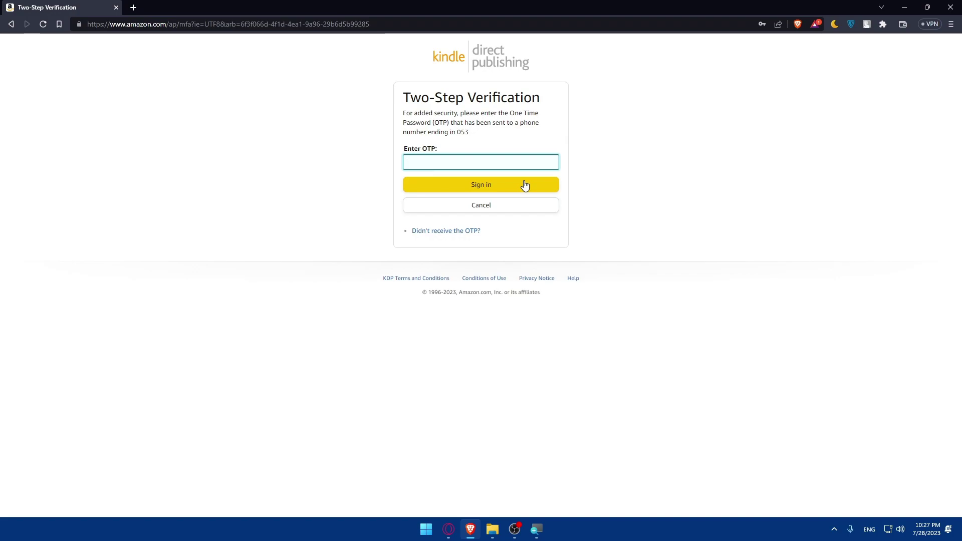
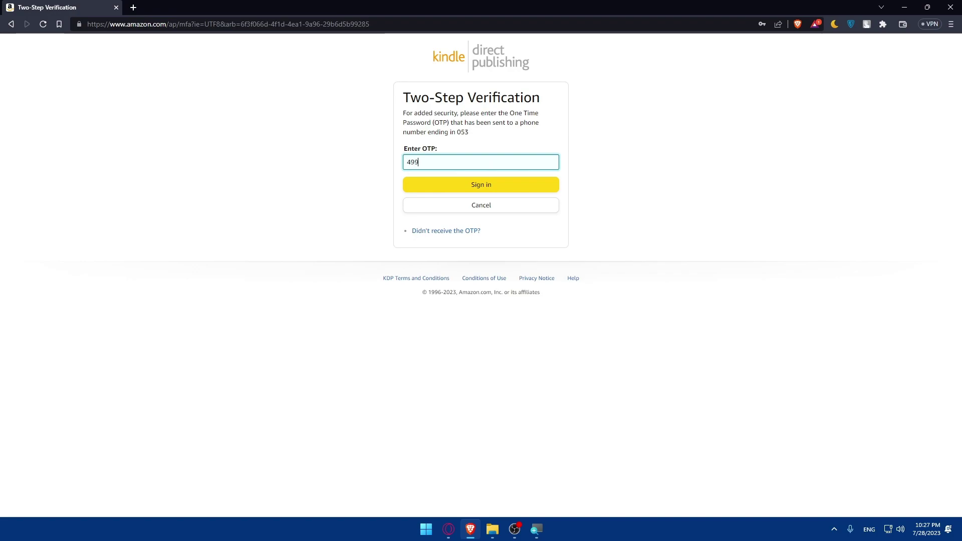
{"action": "left_click", "coordinate": [495, 191]}
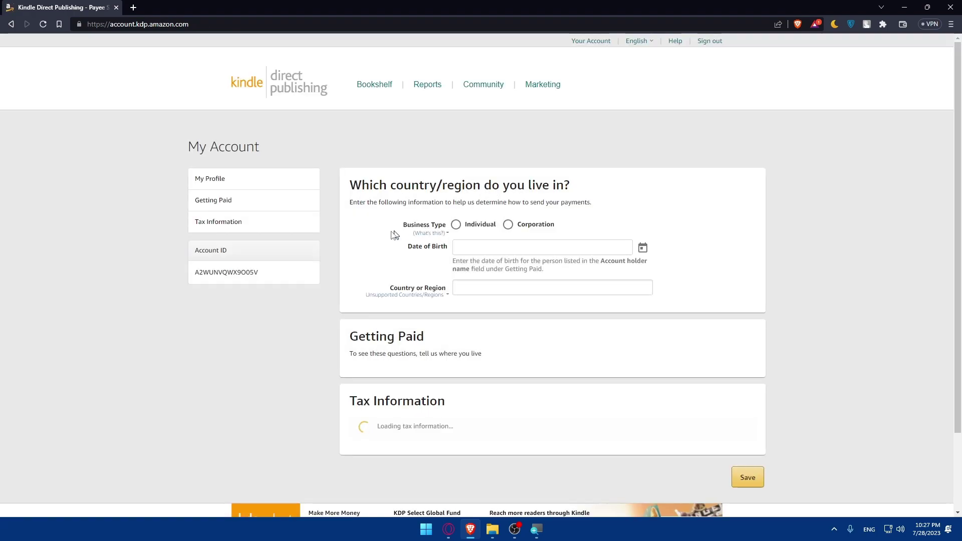
- Re-enter Individual with Morocco as residence, and choose Morocco as the bank location
{"action": "left_click", "coordinate": [469, 228]}
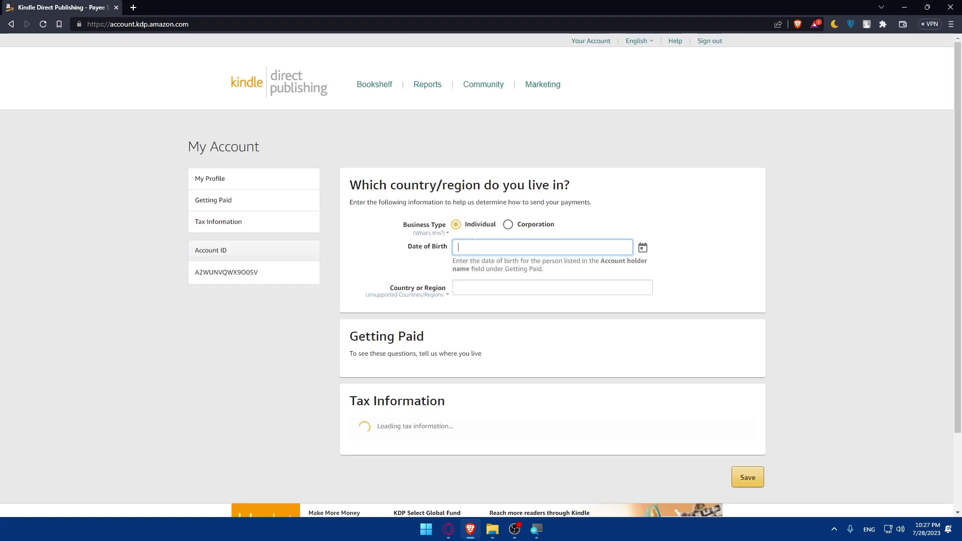
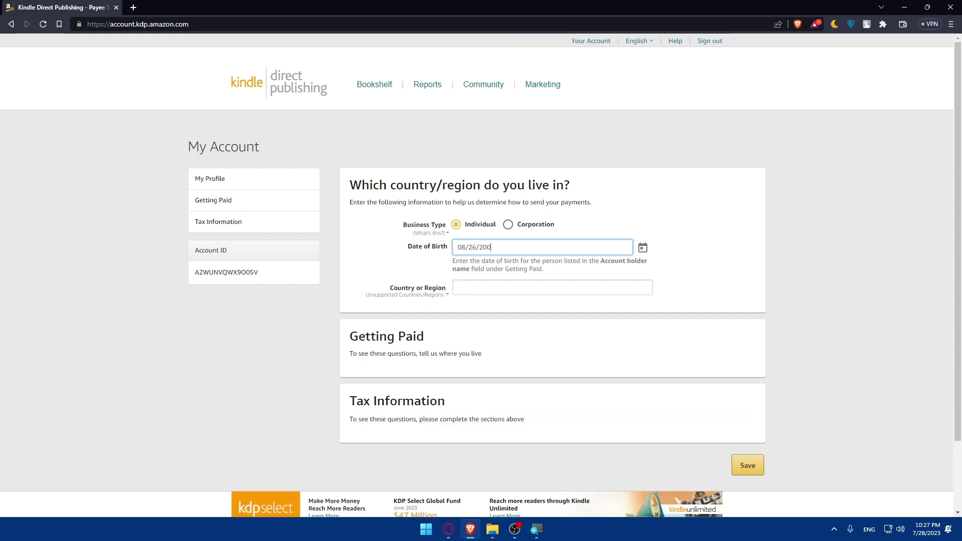
{"action": "left_click", "coordinate": [484, 287]}
{"action": "type", "text": "mor"}
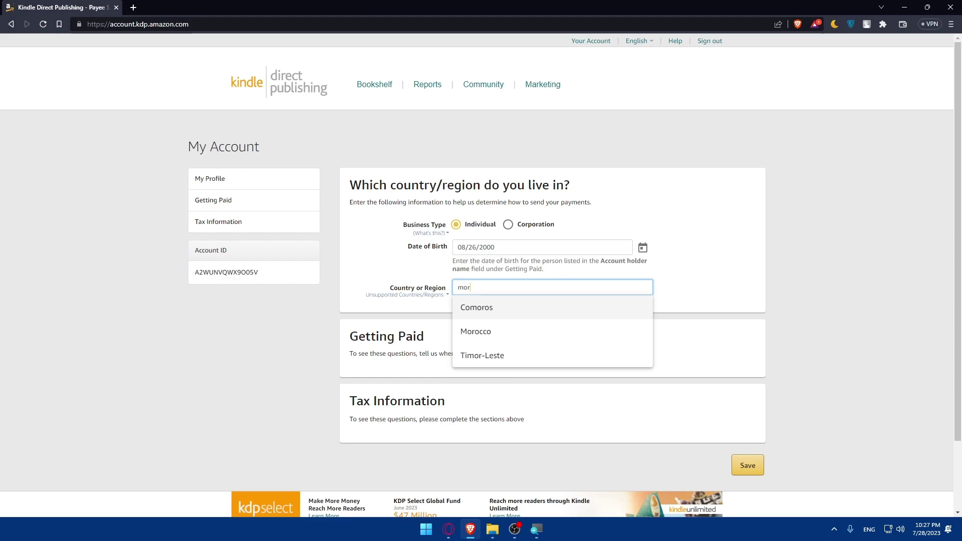
{"action": "left_click", "coordinate": [513, 331]}
{"action": "scroll", "coordinate": [505, 303], "scroll_direction": "down", "scroll_amount": 3}
{"action": "left_click", "coordinate": [508, 280]}
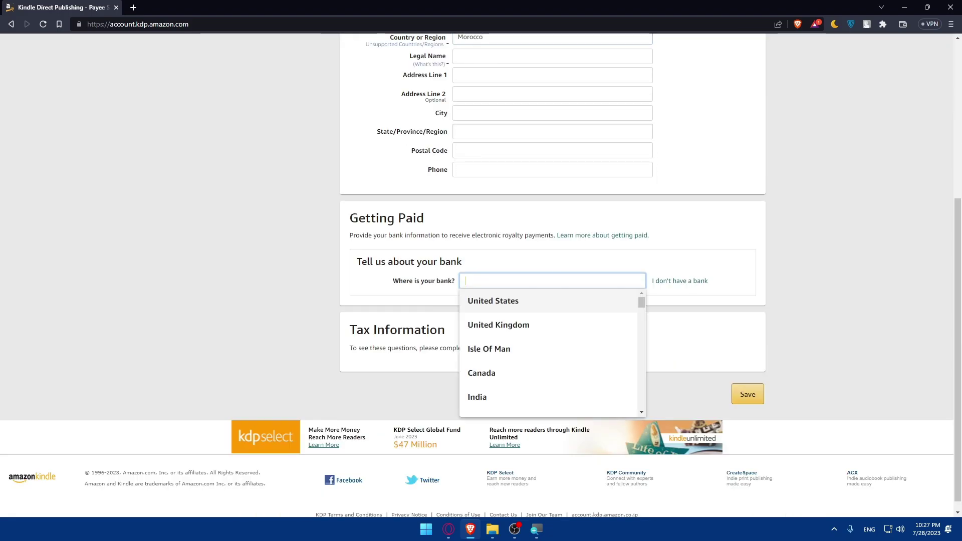
{"action": "type", "text": "mor"}
{"action": "left_click", "coordinate": [515, 299]}
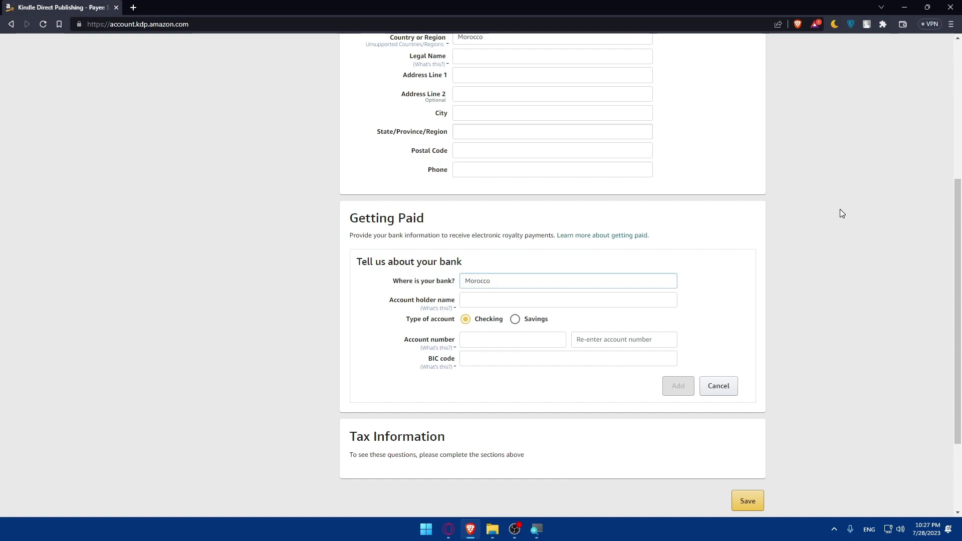
{"action": "left_click", "coordinate": [541, 280]}
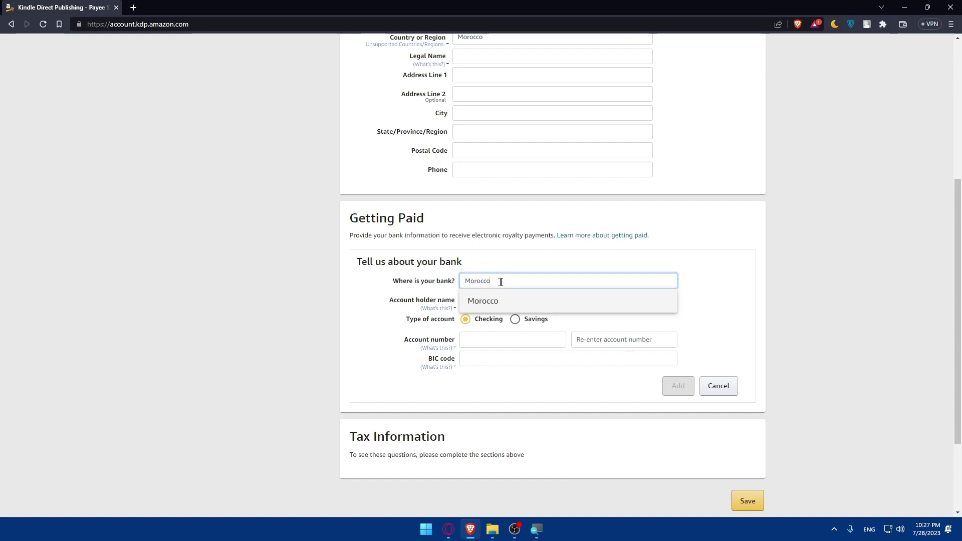
{"action": "left_click", "coordinate": [808, 266]}
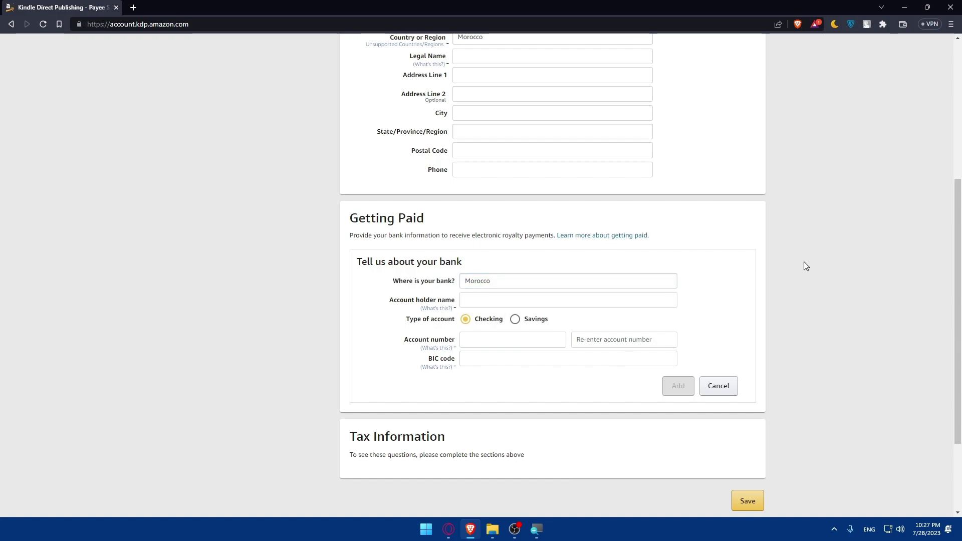
{"action": "mouse_move", "coordinate": [435, 348]}
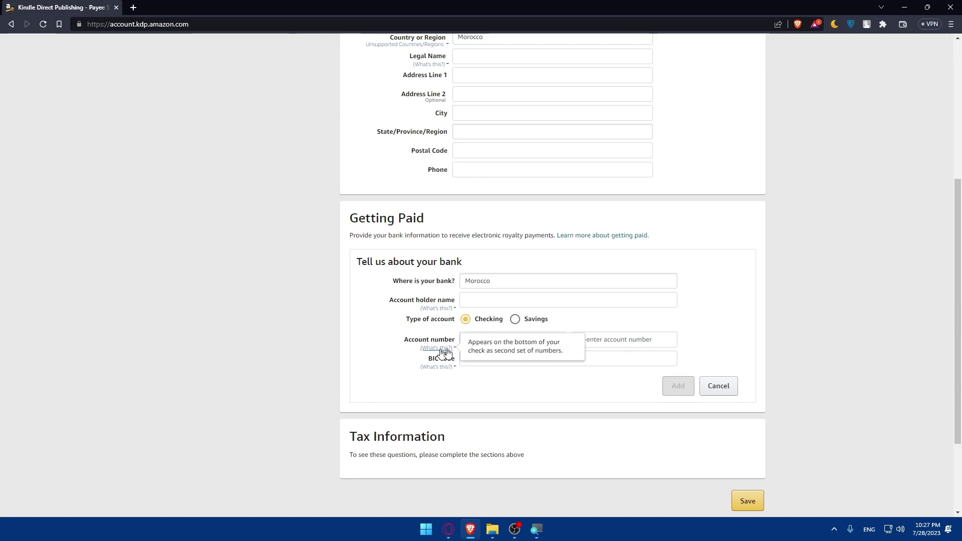
- Sign in to payoneer.com in a new tab with saved credentials, then close that tab
{"action": "left_click", "coordinate": [133, 7]}
{"action": "type", "text": "paxful.com"}
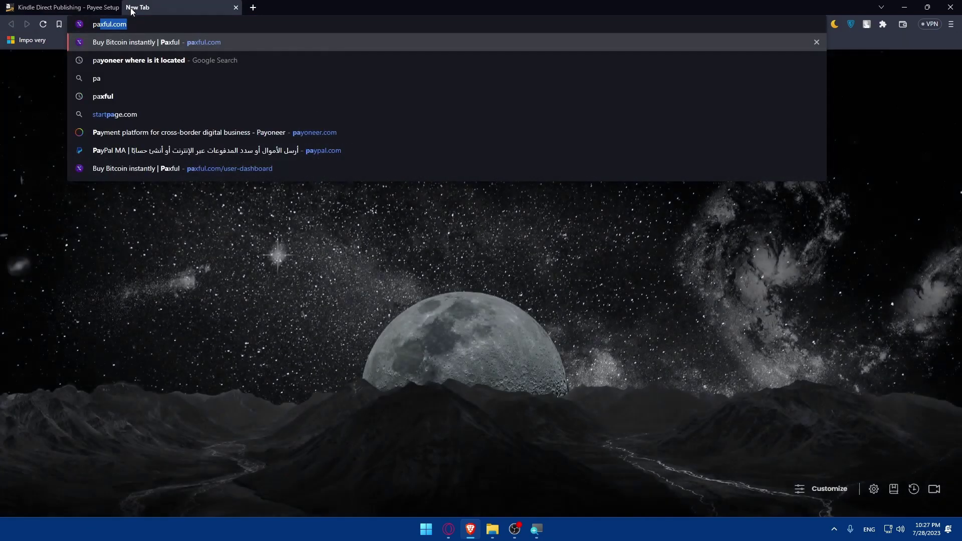
{"action": "type", "text": "y"}
{"action": "key", "text": "Return"}
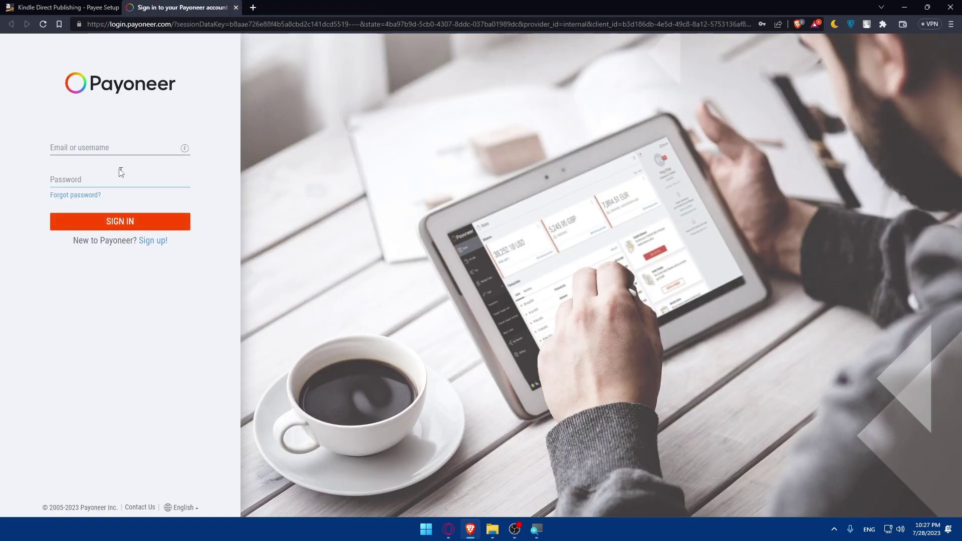
{"action": "left_click", "coordinate": [107, 158]}
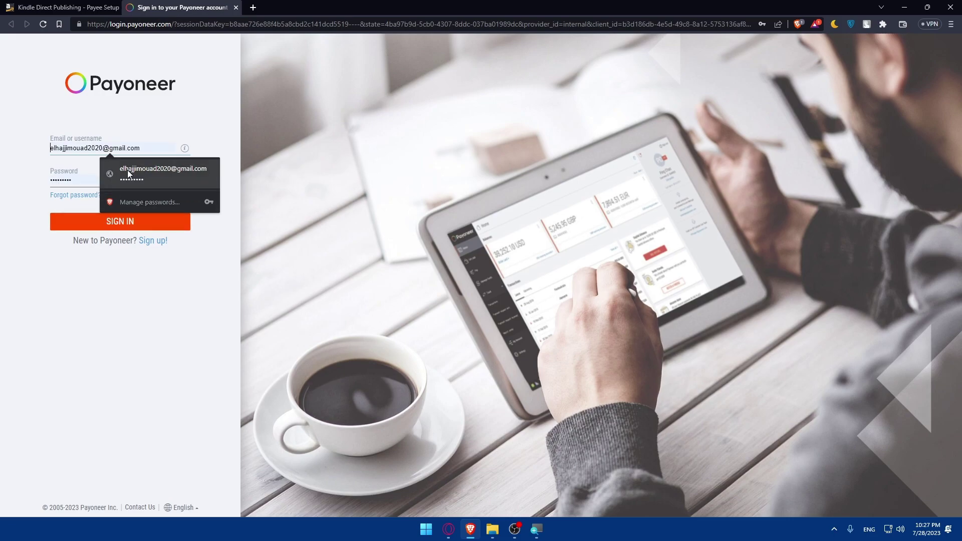
{"action": "left_click", "coordinate": [109, 172]}
{"action": "left_click", "coordinate": [112, 219]}
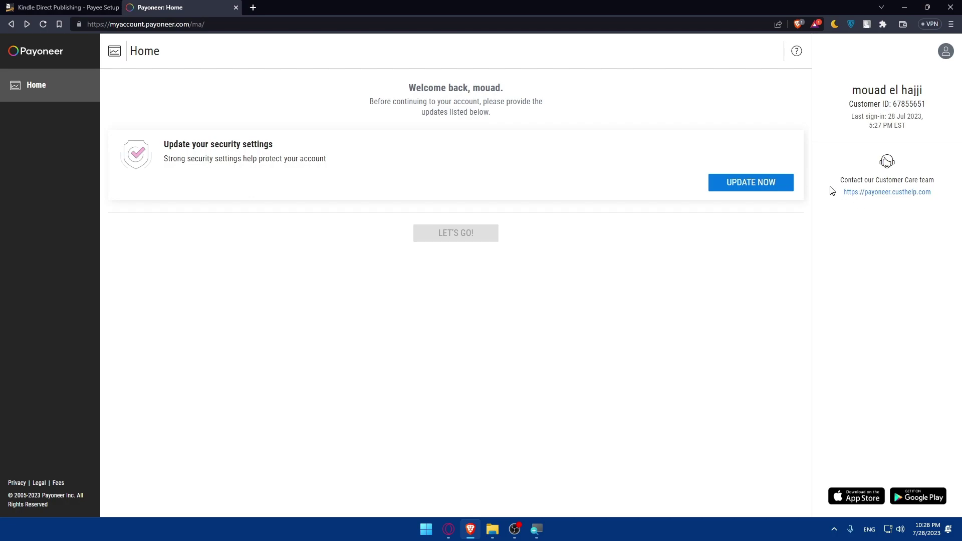
{"action": "left_click", "coordinate": [236, 8]}
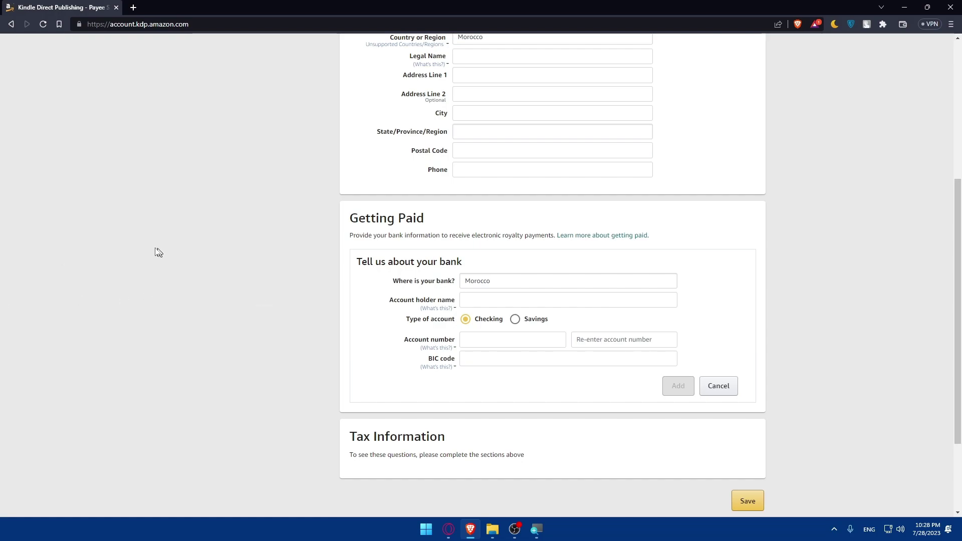
{"action": "left_click", "coordinate": [449, 529]}
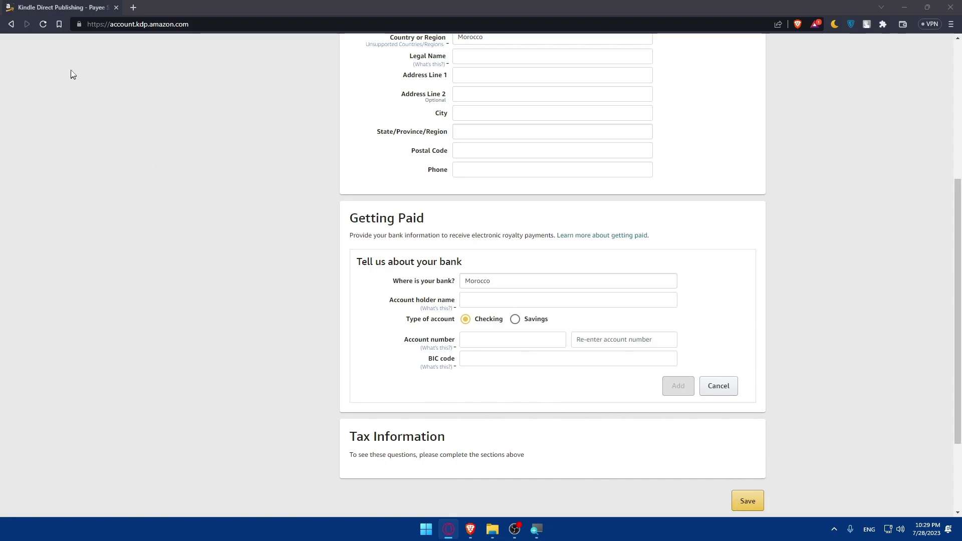
{"action": "scroll", "coordinate": [118, 109], "scroll_direction": "up", "scroll_amount": 1}
{"action": "scroll", "coordinate": [118, 109], "scroll_direction": "up", "scroll_amount": 2}
- Discard the unsaved account form and sign in to the KDP bookshelf showing draft 'eBook test'
{"action": "left_click", "coordinate": [234, 92]}
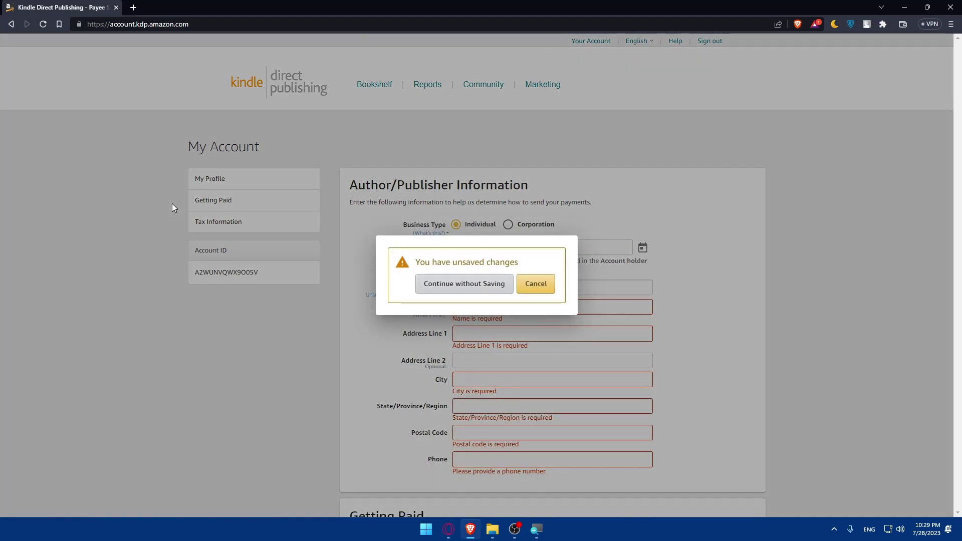
{"action": "left_click", "coordinate": [454, 283]}
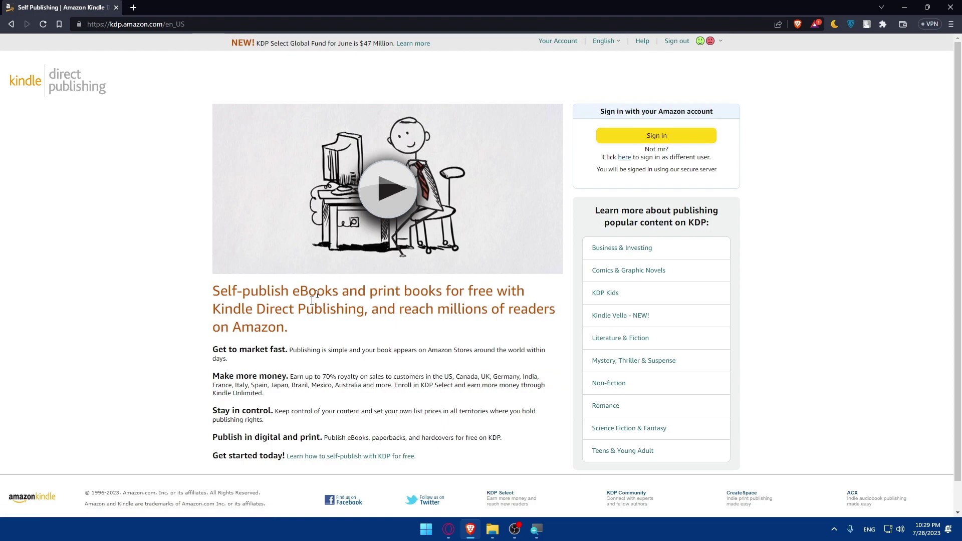
{"action": "left_click", "coordinate": [600, 139]}
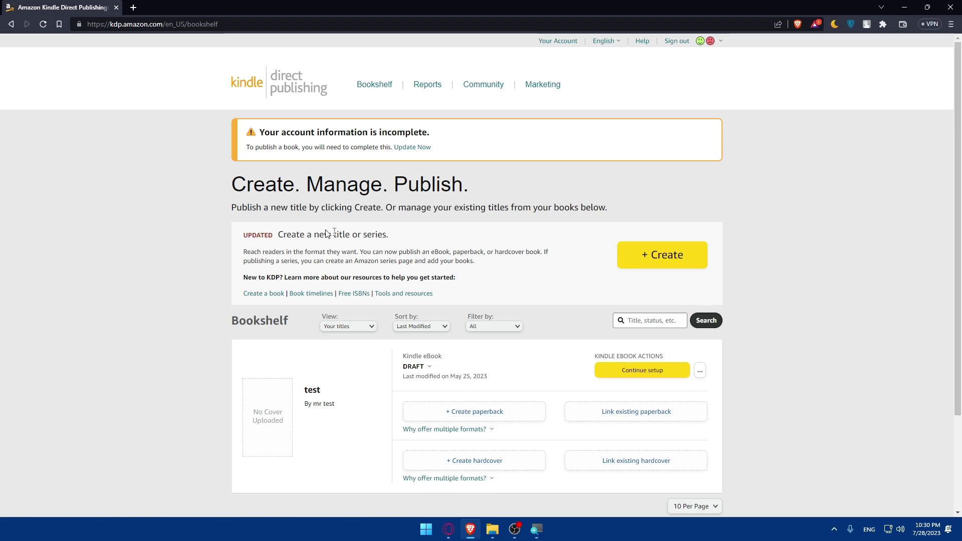
{"action": "scroll", "coordinate": [301, 286], "scroll_direction": "down", "scroll_amount": 3}
{"action": "scroll", "coordinate": [466, 331], "scroll_direction": "up", "scroll_amount": 3}
{"action": "scroll", "coordinate": [514, 274], "scroll_direction": "down", "scroll_amount": 3}
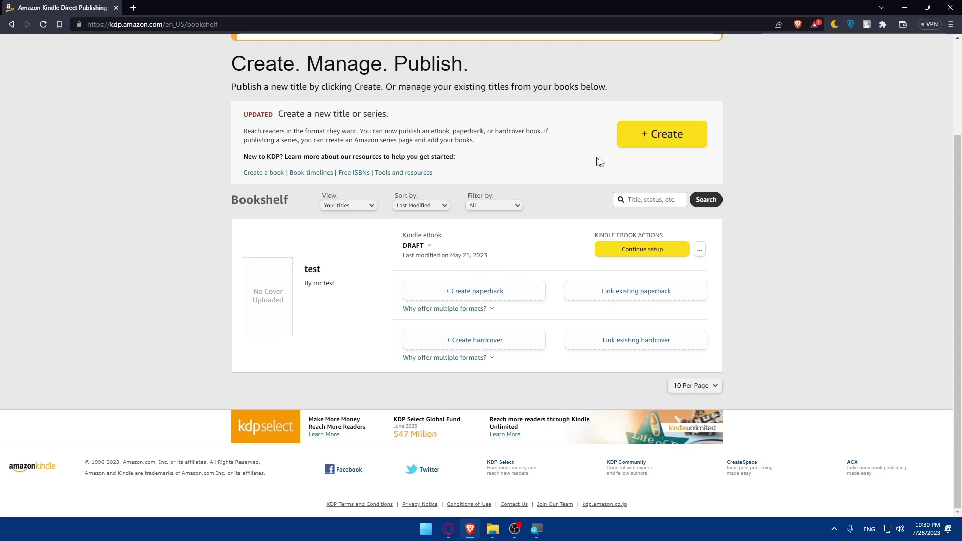
{"action": "scroll", "coordinate": [519, 226], "scroll_direction": "up", "scroll_amount": 3}
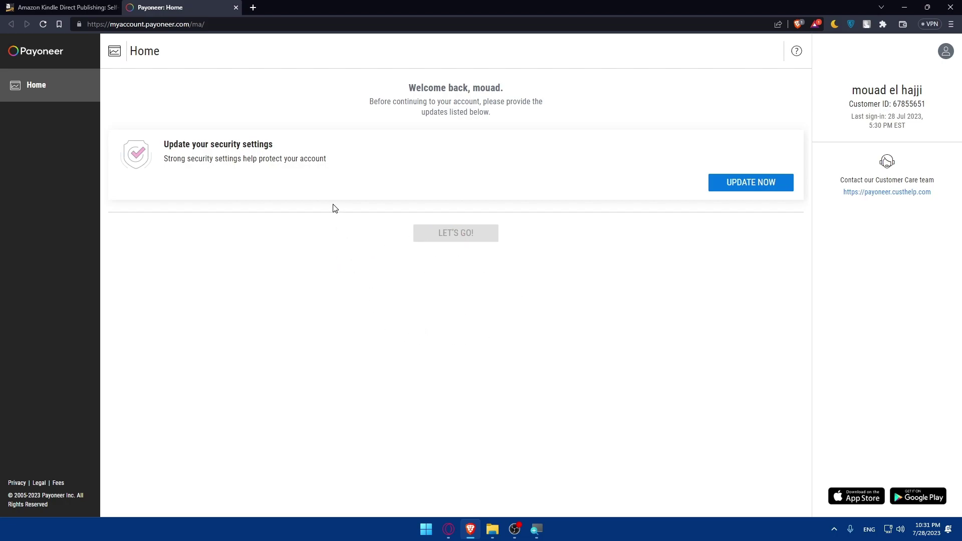
- Switch from the Payoneer Home tab back to the Amazon KDP bookshelf tab
{"action": "left_click", "coordinate": [63, 5]}
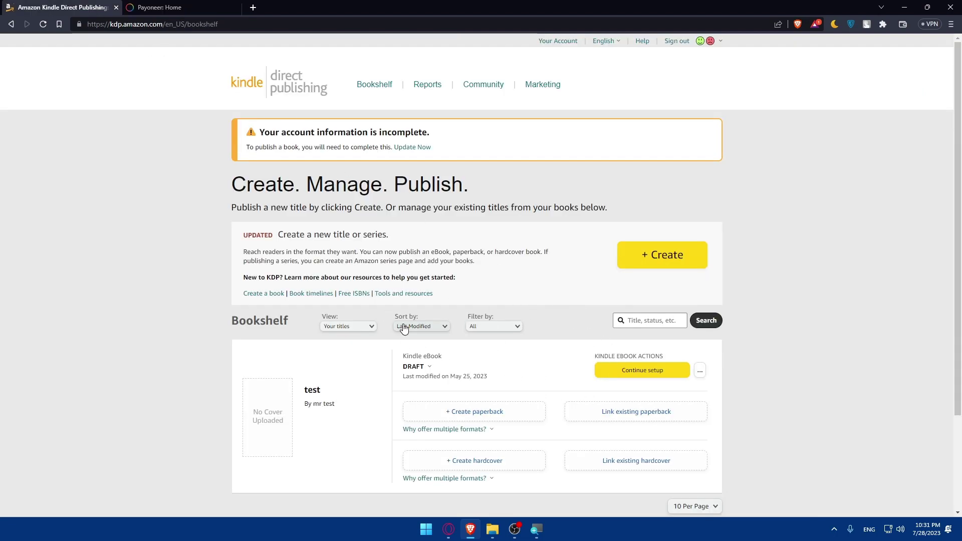
- Close the Payoneer: Home tab, leaving only the KDP bookshelf with 'eBook test'
{"action": "left_click", "coordinate": [220, 8]}
{"action": "left_click", "coordinate": [79, 7]}
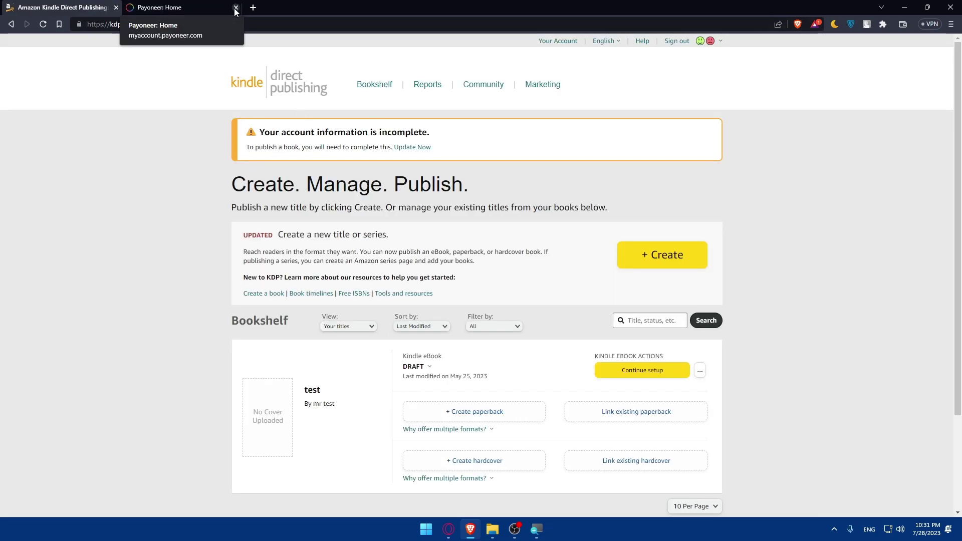
{"action": "left_click", "coordinate": [235, 8]}
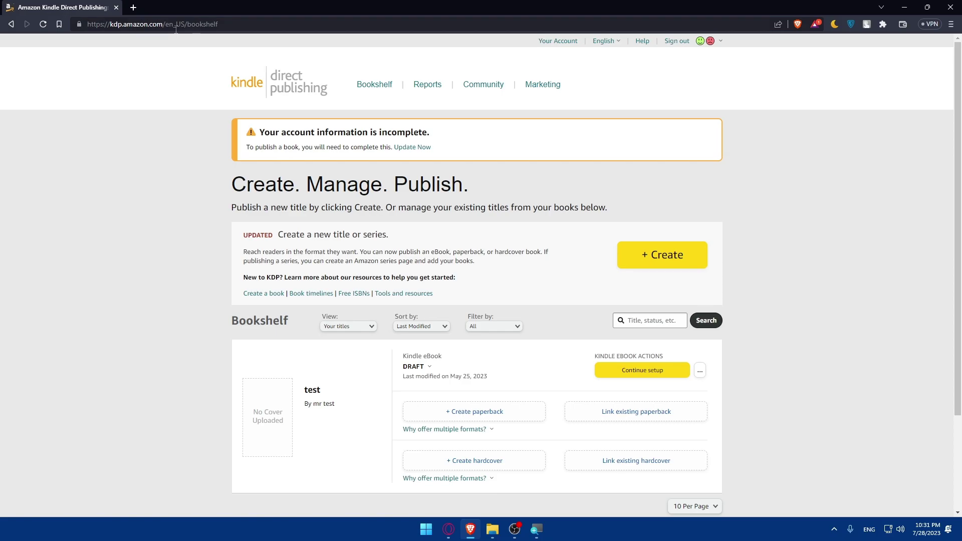